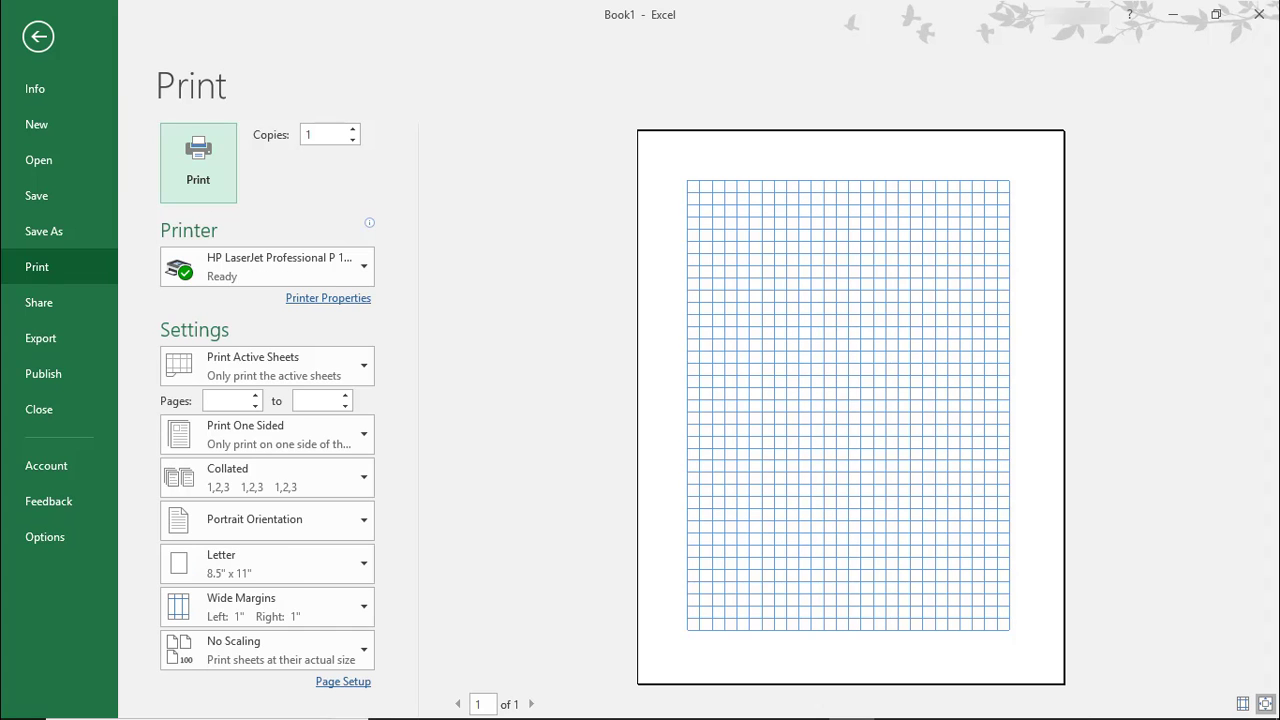
- Leave the print preview and return to the blank Sheet1 worksheet
{"action": "key", "text": "Escape"}
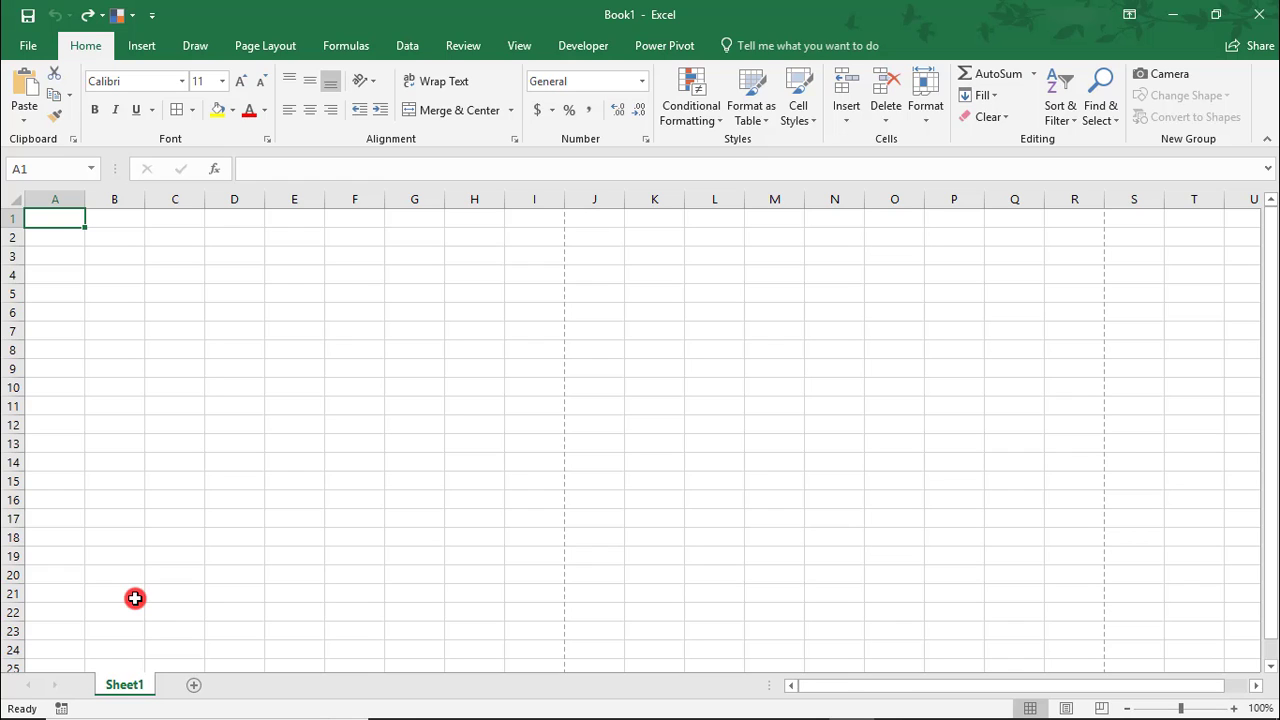
{"action": "key", "text": "ctrl+a"}
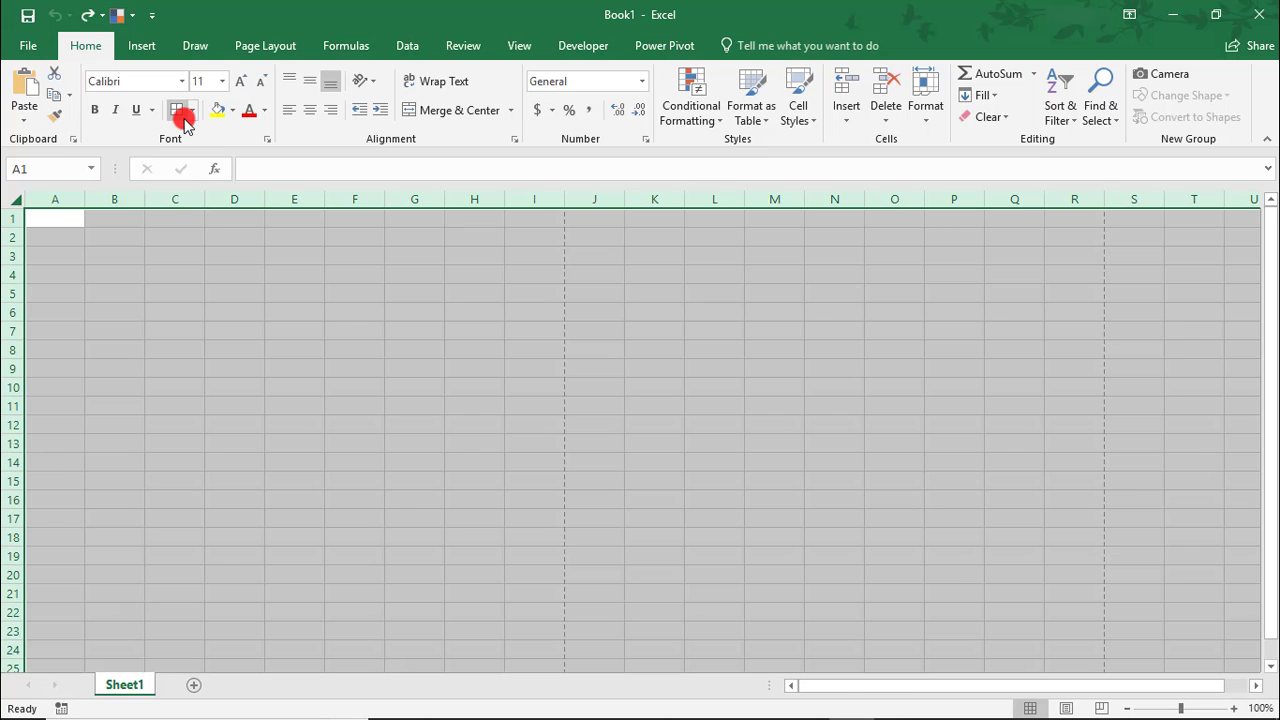
{"action": "left_click", "coordinate": [177, 109]}
{"action": "key", "text": "ctrl+p"}
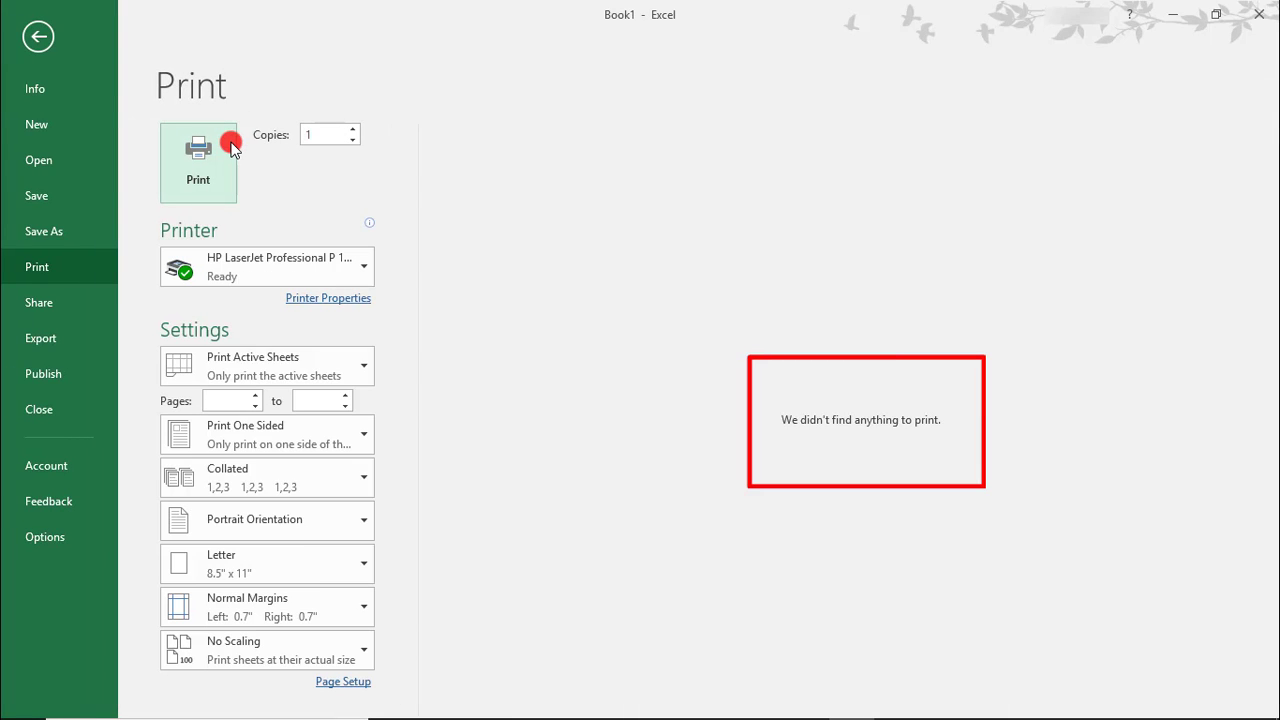
{"action": "left_click", "coordinate": [231, 145]}
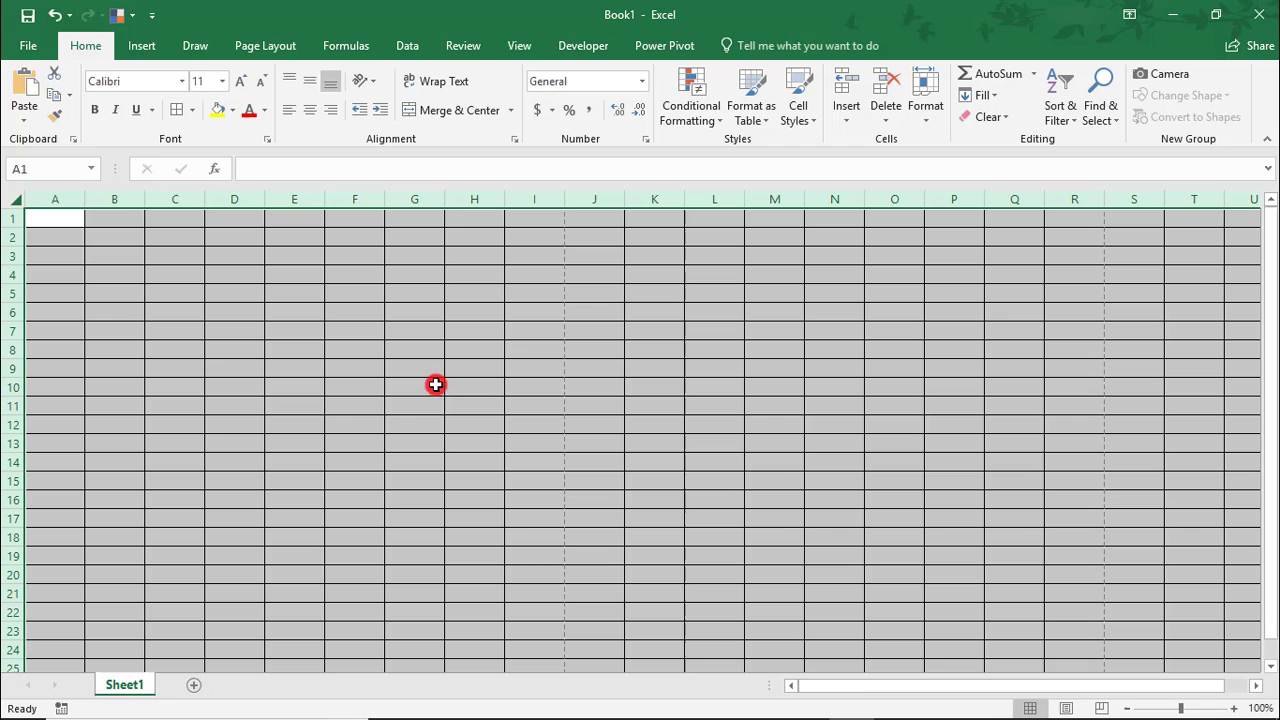
{"action": "left_click", "coordinate": [55, 15]}
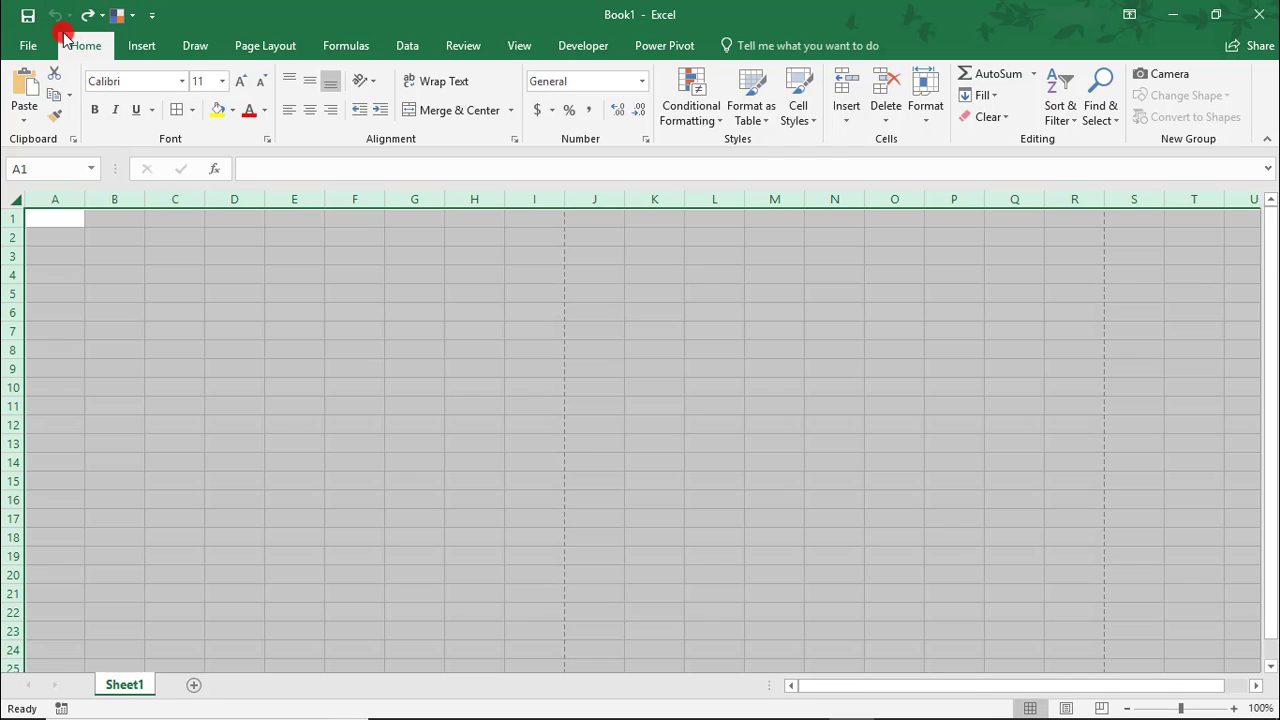
{"action": "left_click", "coordinate": [76, 213]}
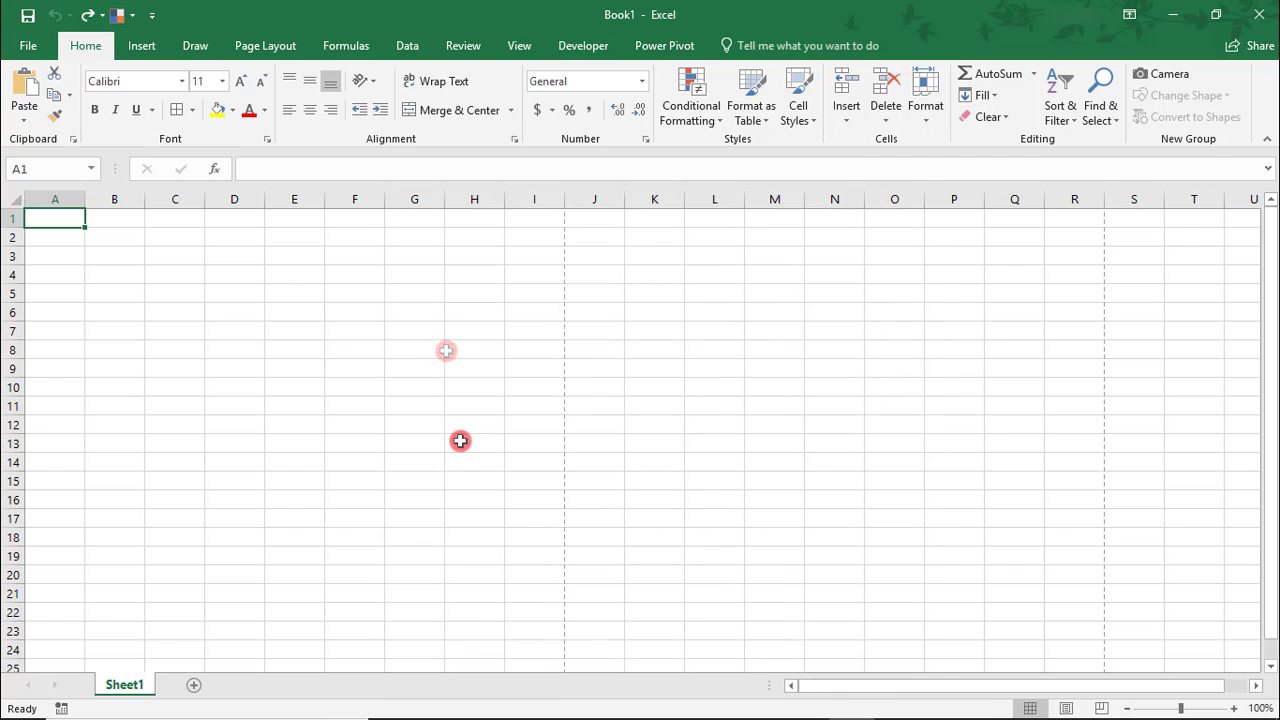
- Show Sheet1 in Page Layout view and apply Wide margins: 1" all sides, 0.5" header/footer
{"action": "left_click", "coordinate": [521, 46]}
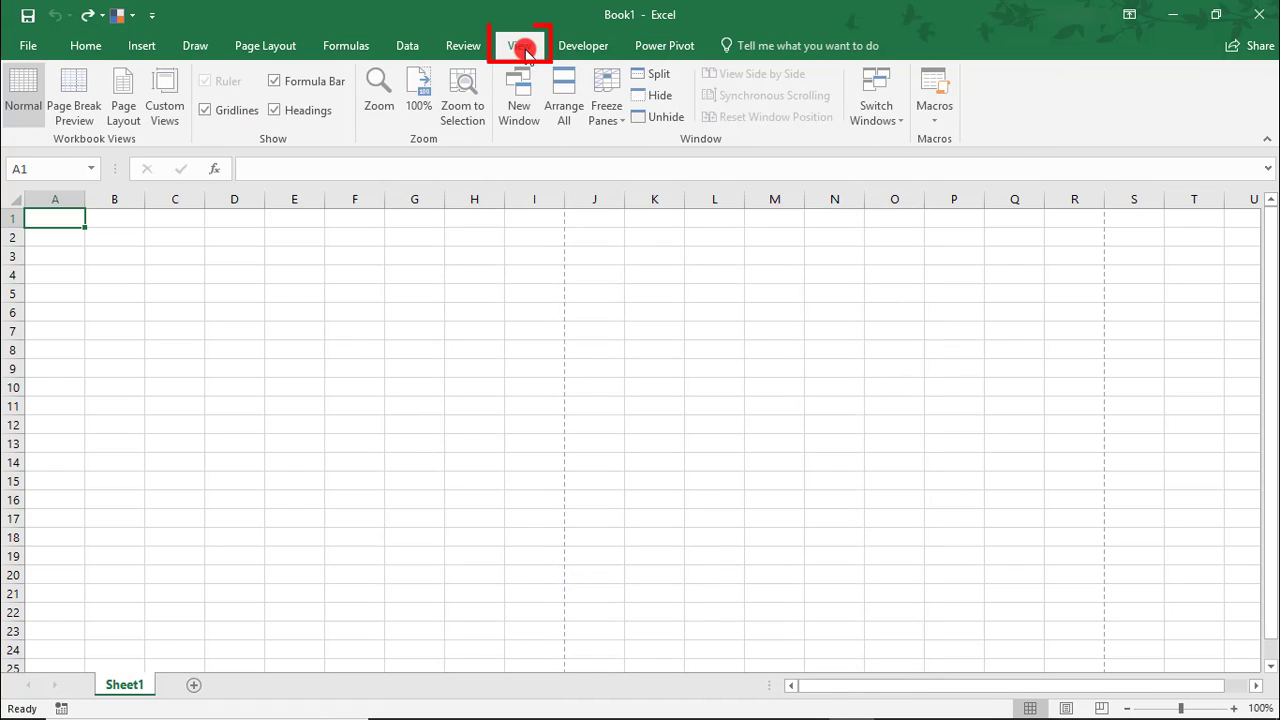
{"action": "left_click", "coordinate": [120, 108]}
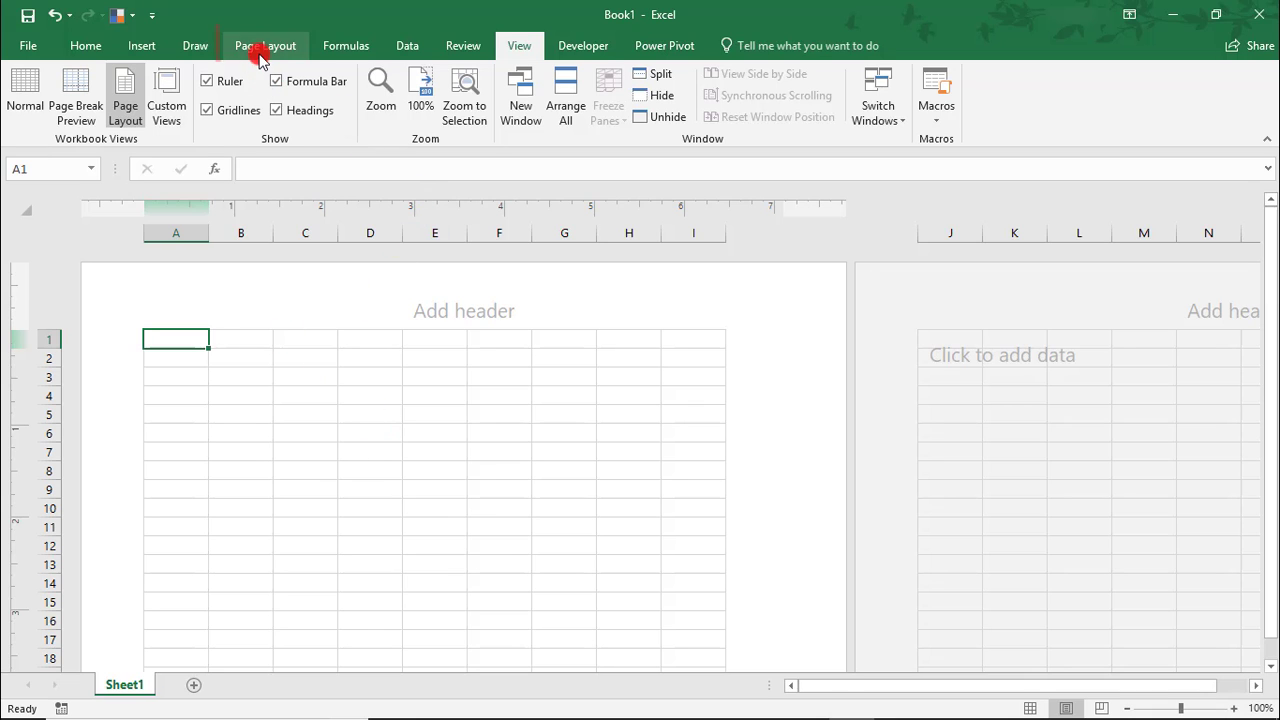
{"action": "left_click", "coordinate": [263, 46]}
{"action": "left_click", "coordinate": [146, 100]}
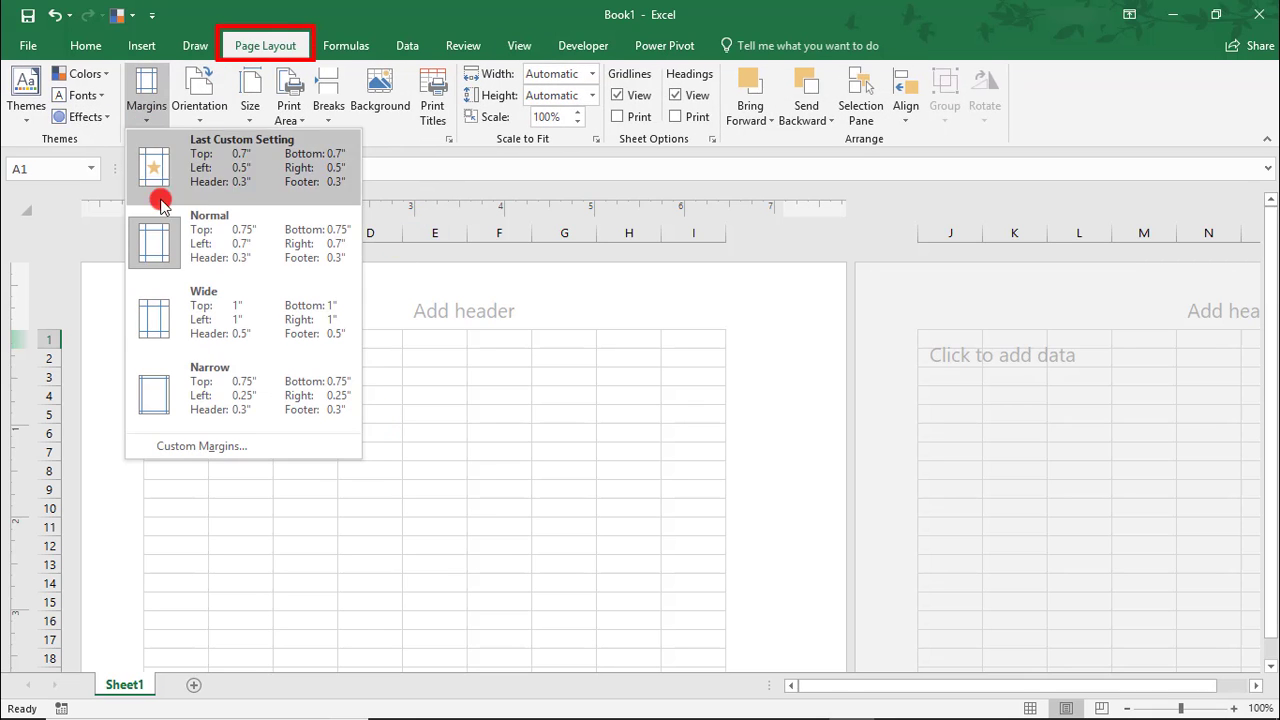
{"action": "left_click", "coordinate": [165, 320]}
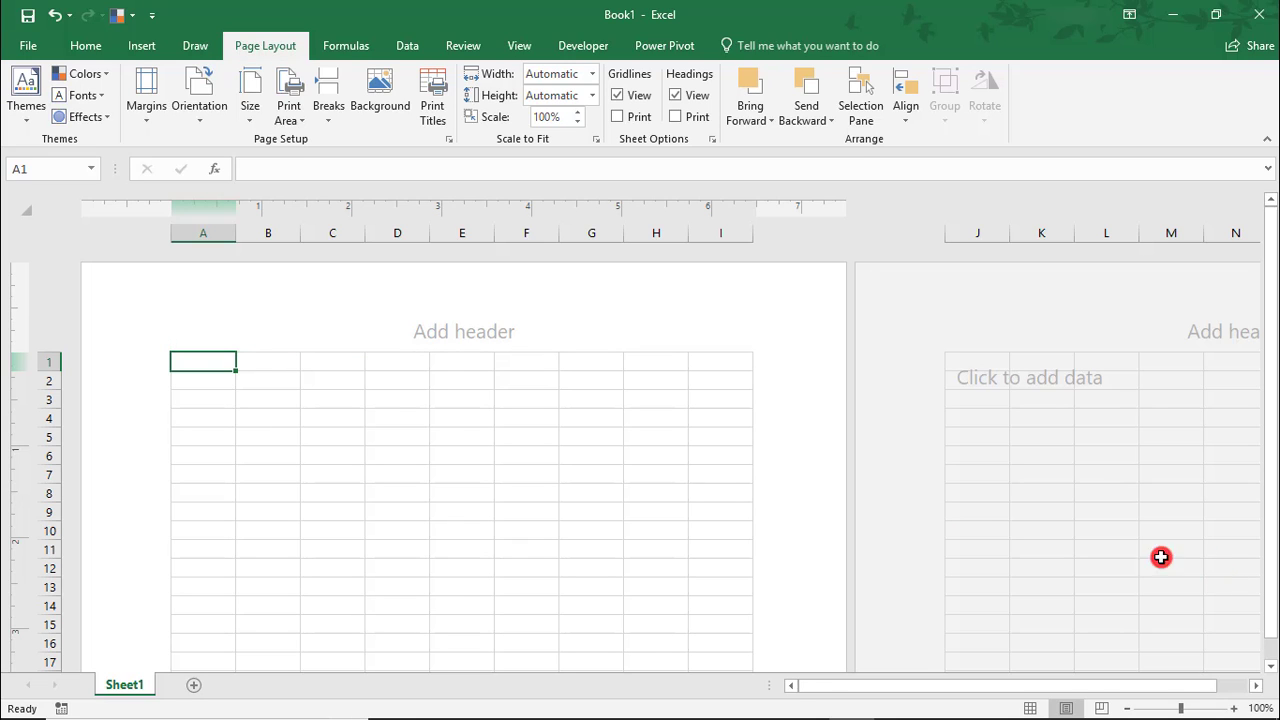
- Insert a table over A1:I24 with 'My table has headers' unchecked
{"action": "left_click", "coordinate": [140, 46]}
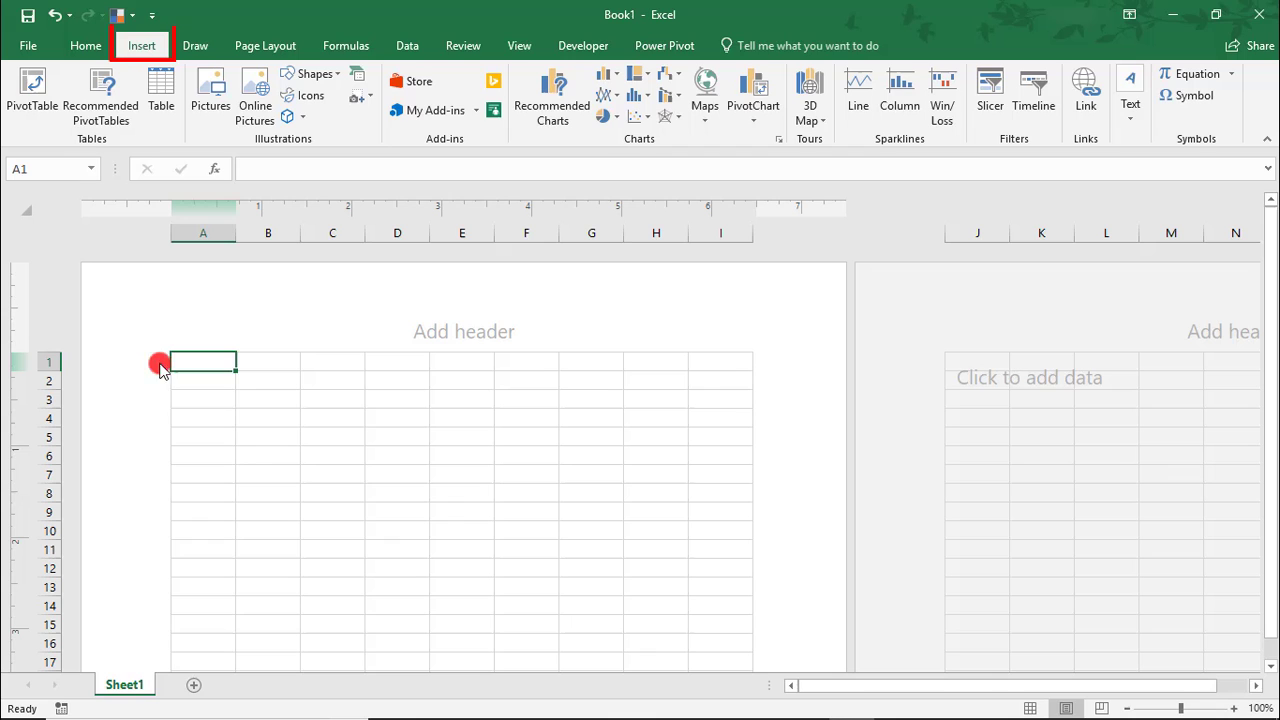
{"action": "left_click_drag", "start_coordinate": [214, 360], "coordinate": [694, 623]}
{"action": "scroll", "coordinate": [640, 483], "scroll_direction": "up", "scroll_amount": 2}
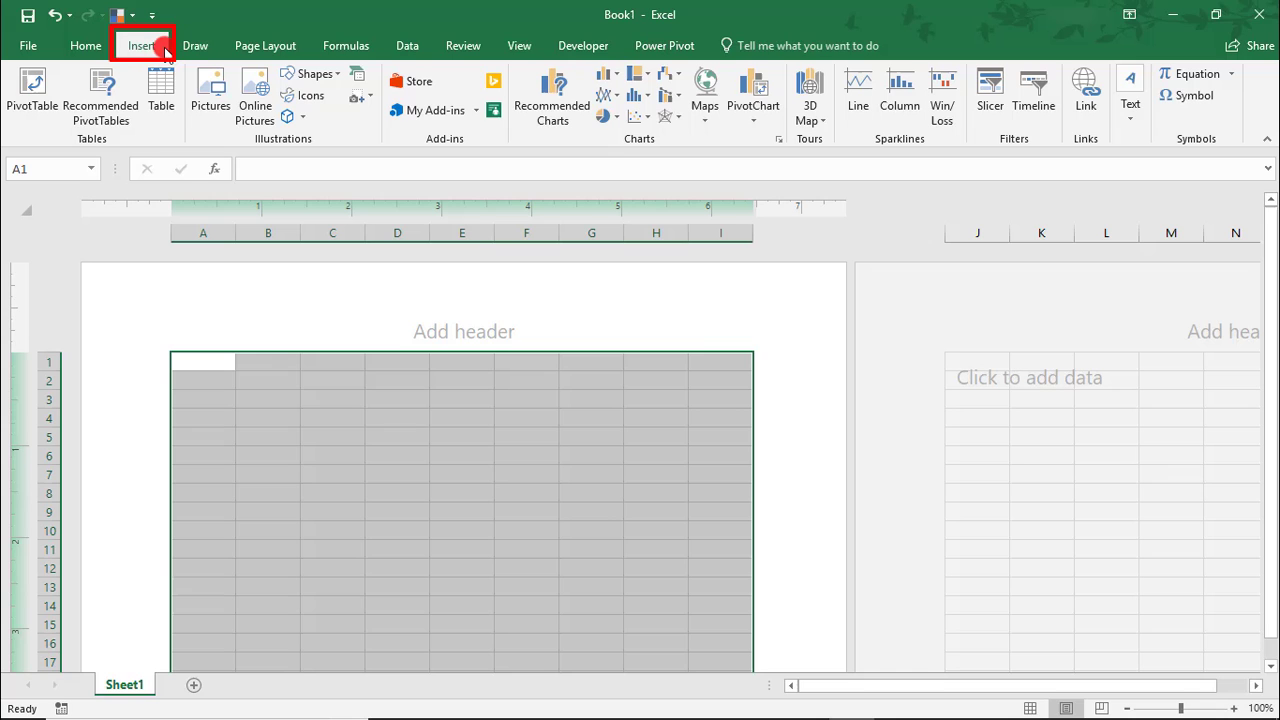
{"action": "left_click", "coordinate": [163, 95]}
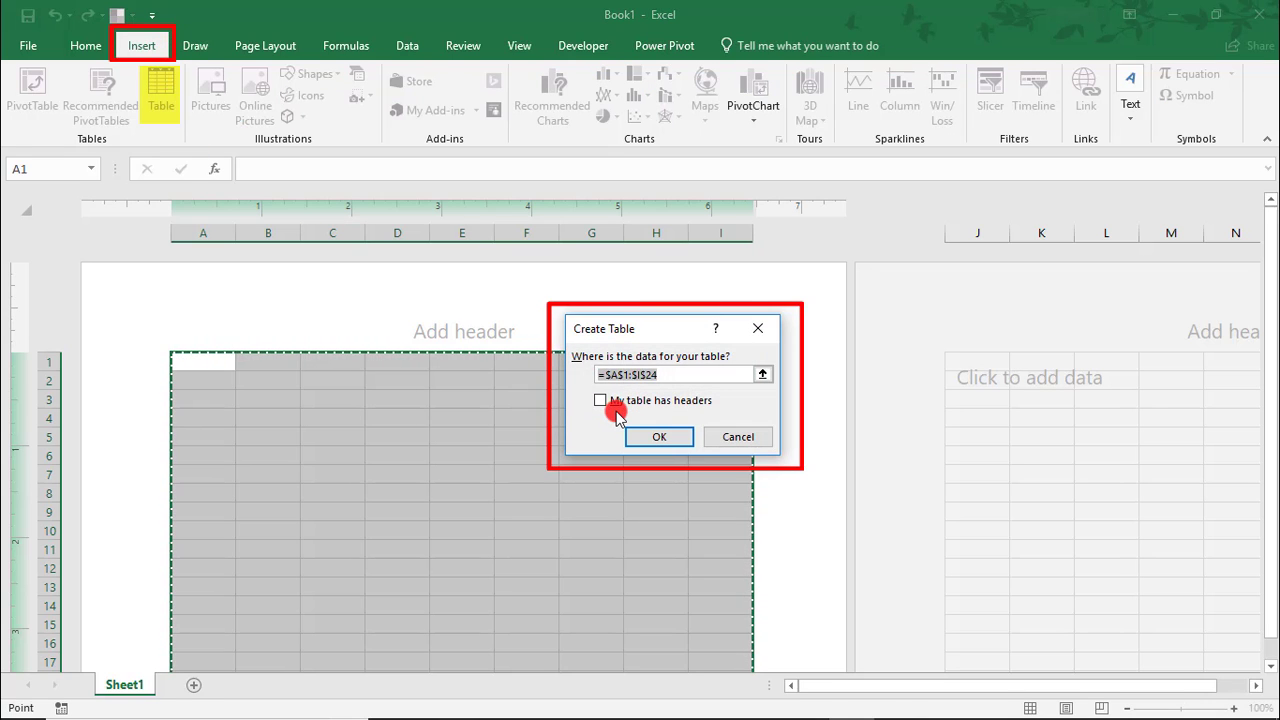
{"action": "left_click", "coordinate": [660, 437]}
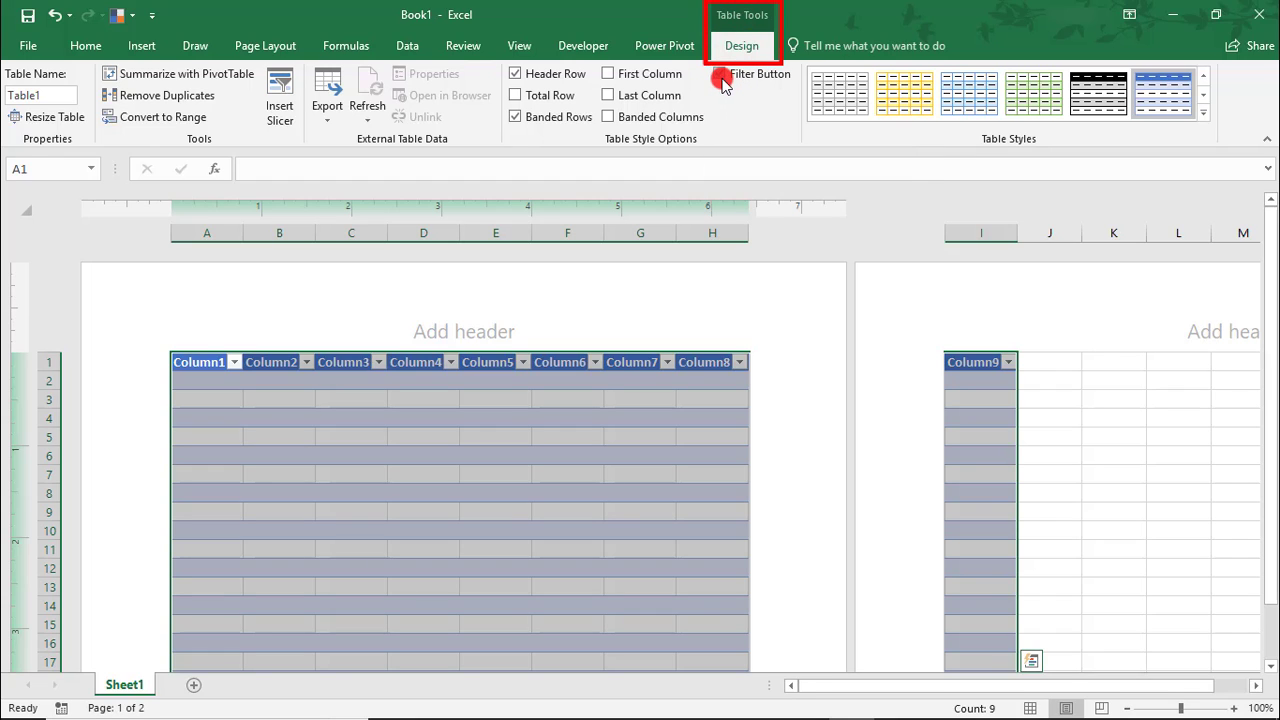
- Turn off the table's filter buttons, banded rows and header row
{"action": "left_click", "coordinate": [720, 78]}
{"action": "left_click", "coordinate": [515, 117]}
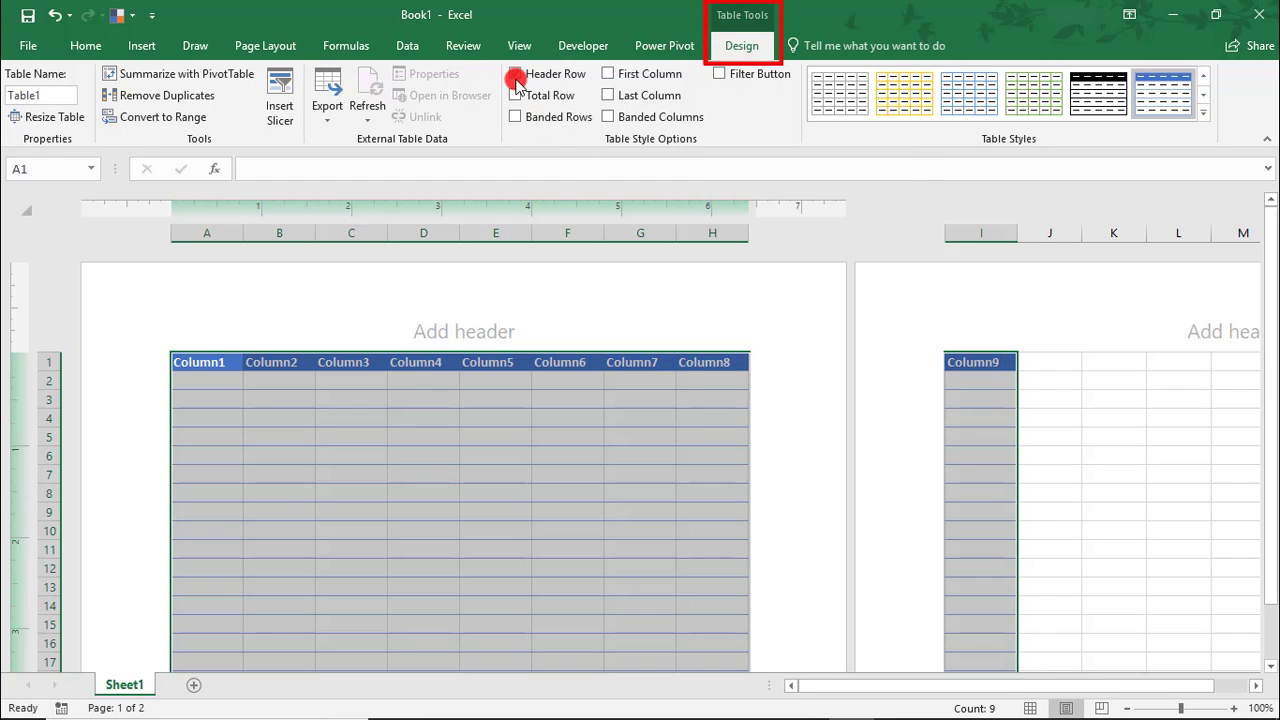
{"action": "left_click", "coordinate": [516, 75]}
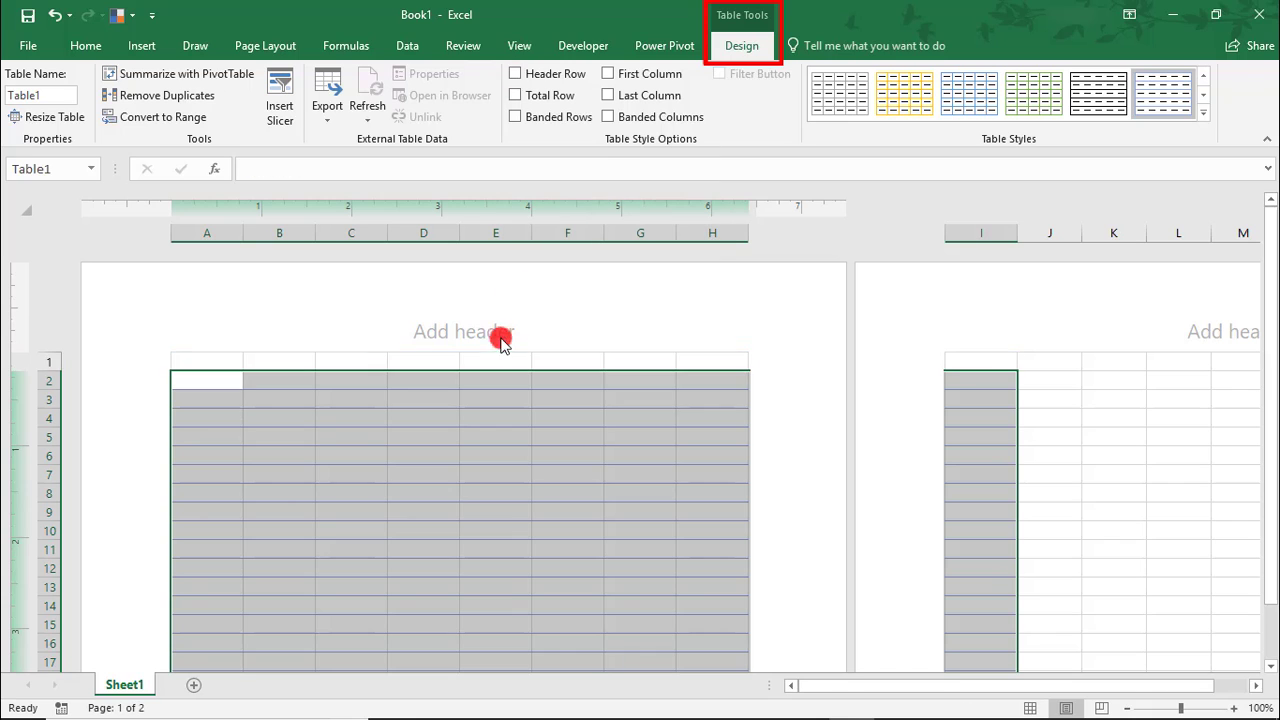
- Delete the empty row 1 so the headerless table starts at the top
{"action": "left_click", "coordinate": [57, 360]}
{"action": "right_click", "coordinate": [57, 360]}
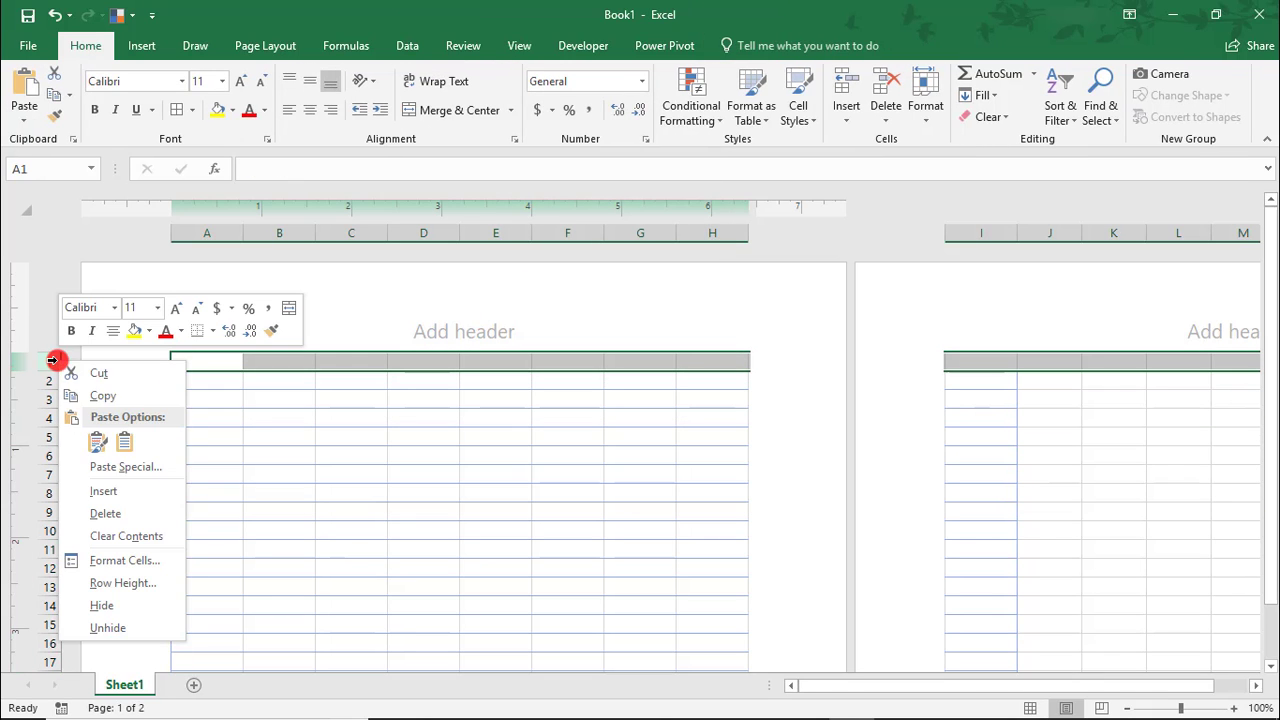
{"action": "left_click", "coordinate": [133, 509]}
{"action": "key", "text": "ctrl+z"}
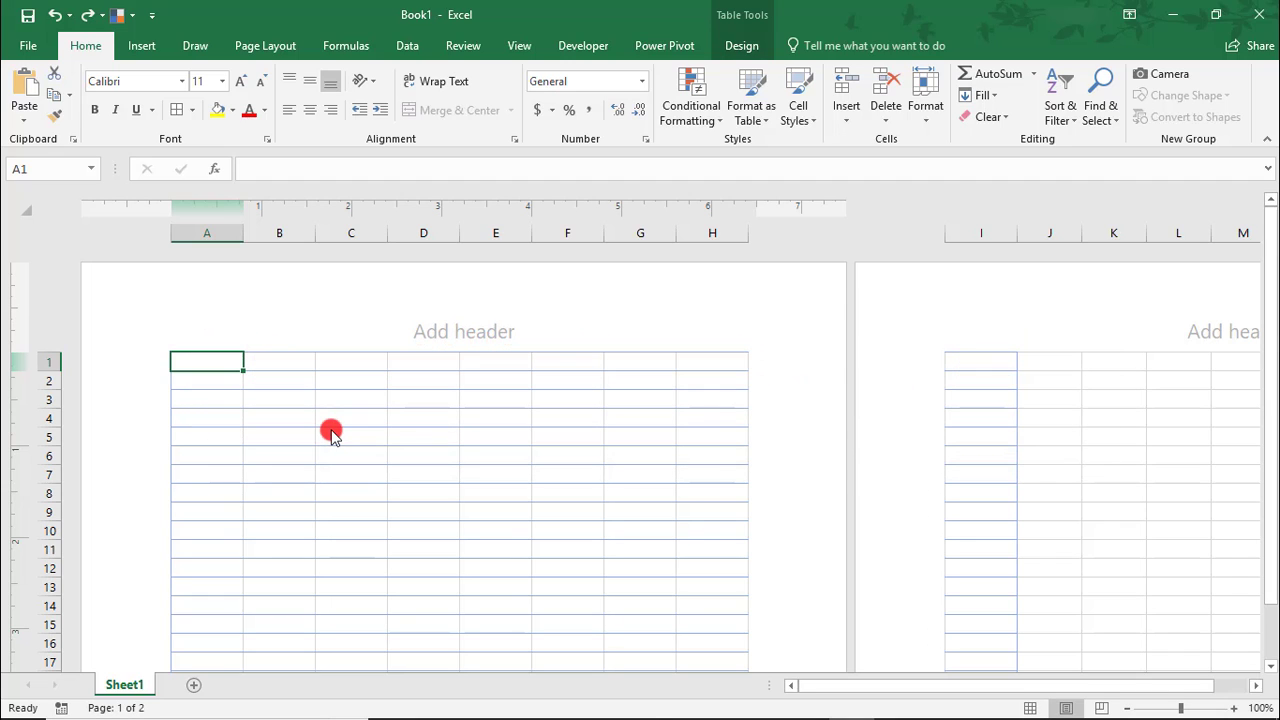
- Select the whole sheet and set the column width to 0.25
{"action": "left_click", "coordinate": [27, 207]}
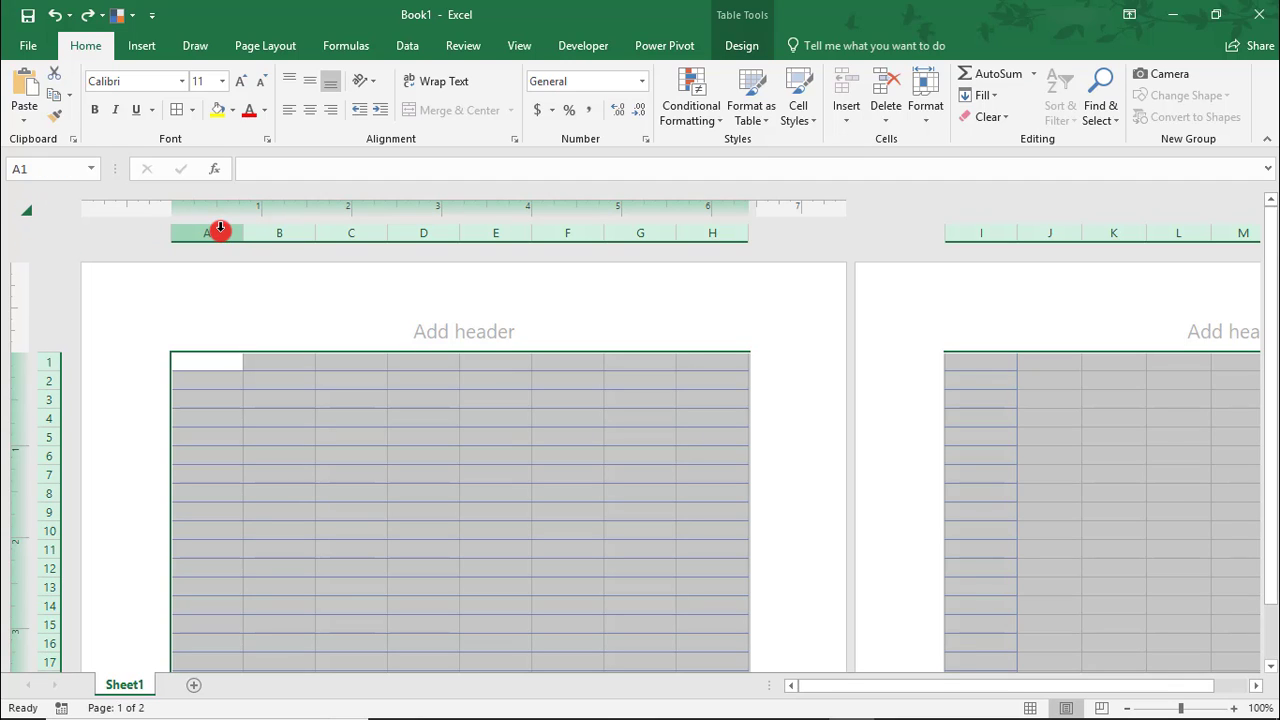
{"action": "right_click", "coordinate": [274, 236]}
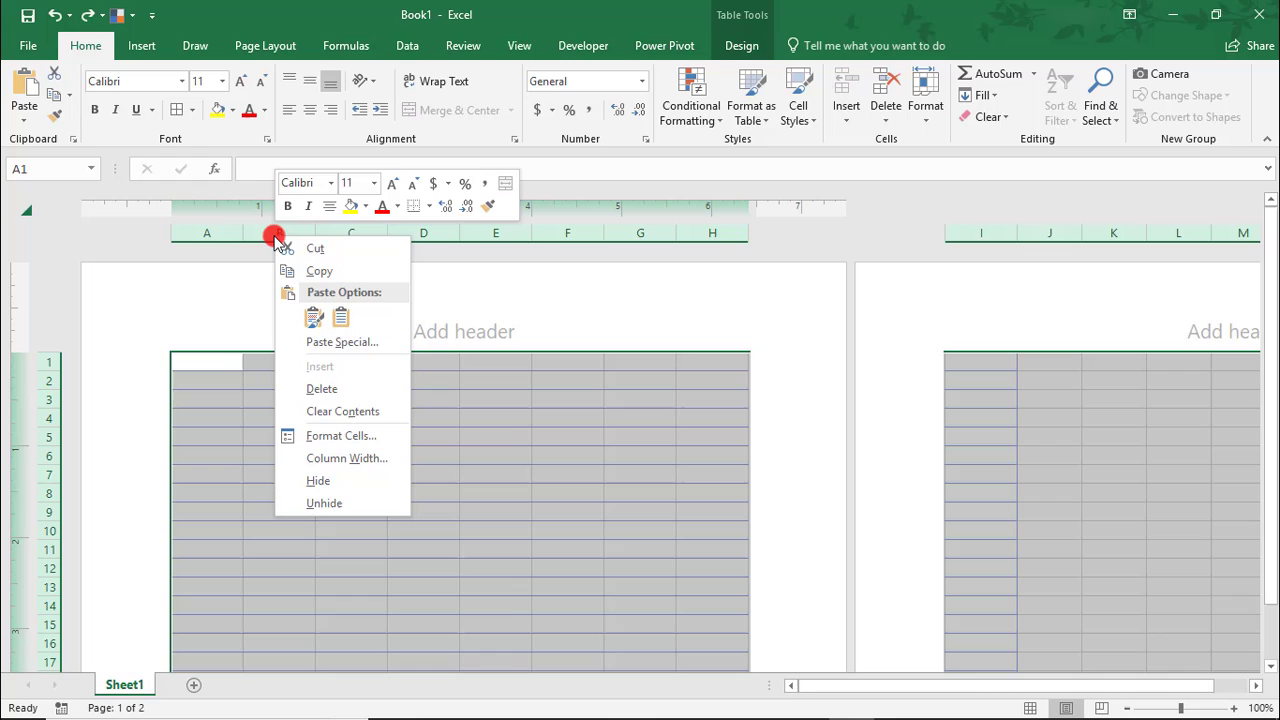
{"action": "left_click", "coordinate": [383, 458]}
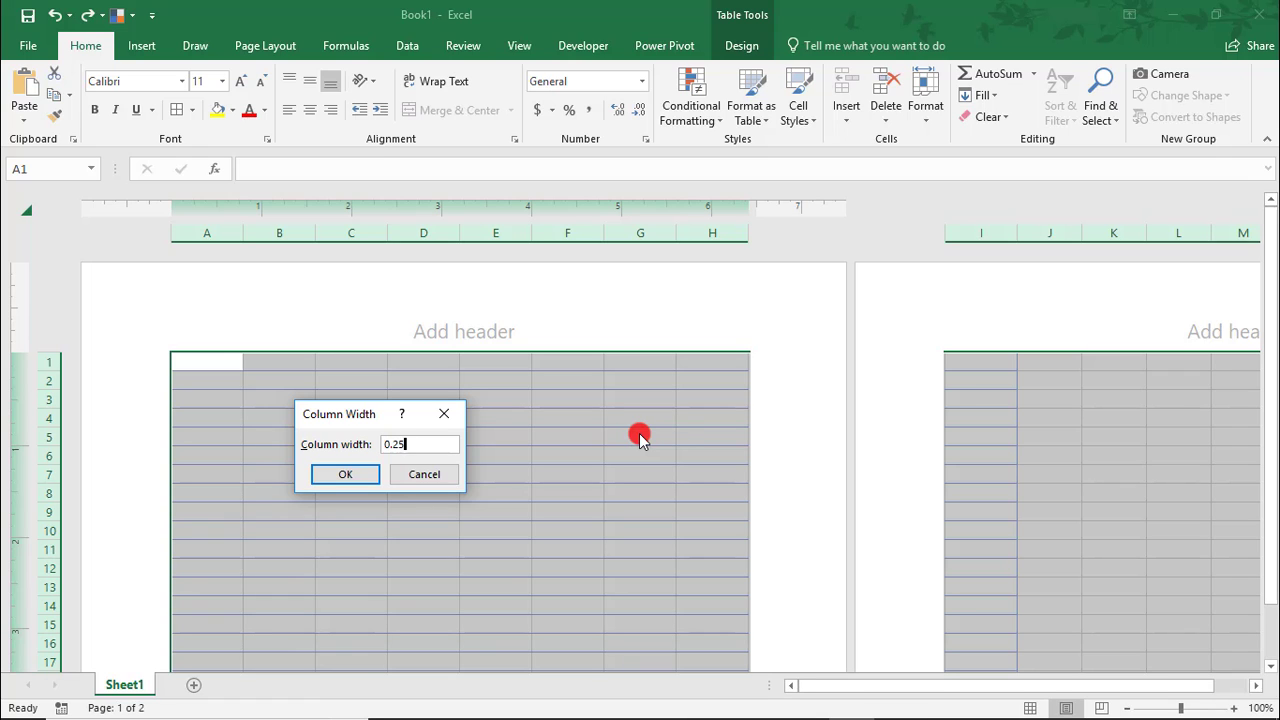
{"action": "key", "text": "Return"}
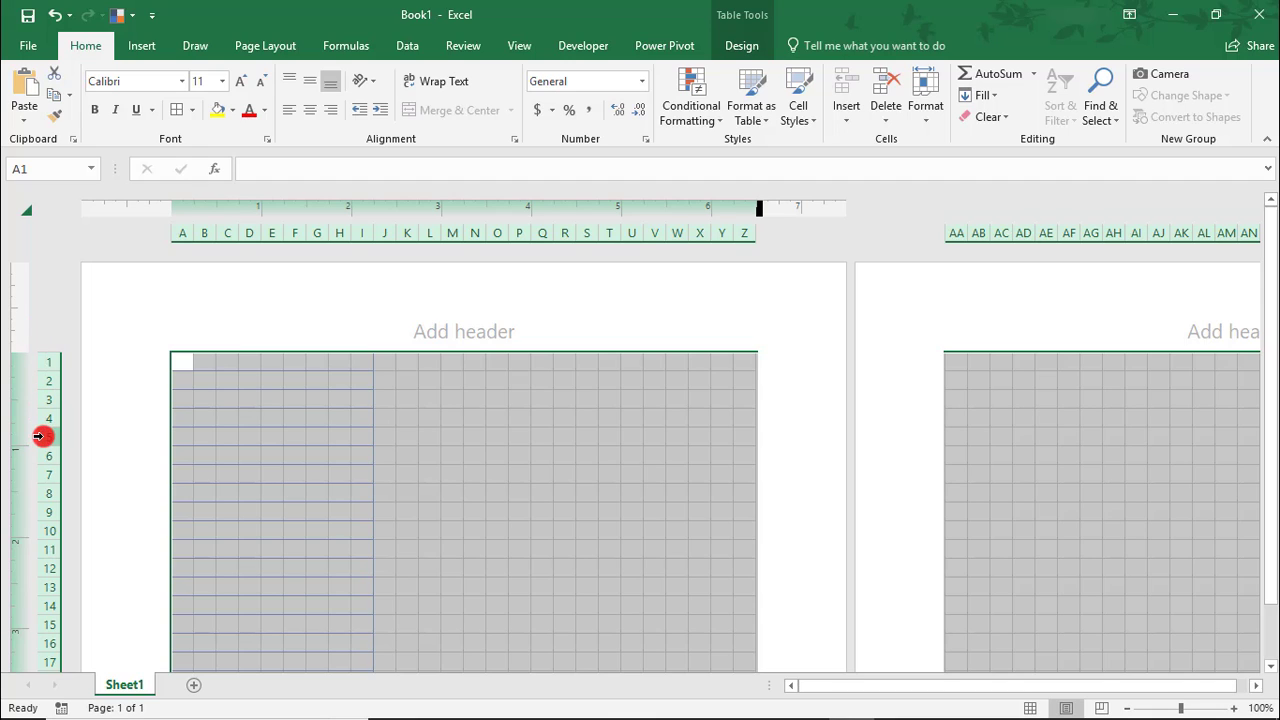
- Set the row height of the selected rows to 0.25
{"action": "right_click", "coordinate": [41, 437]}
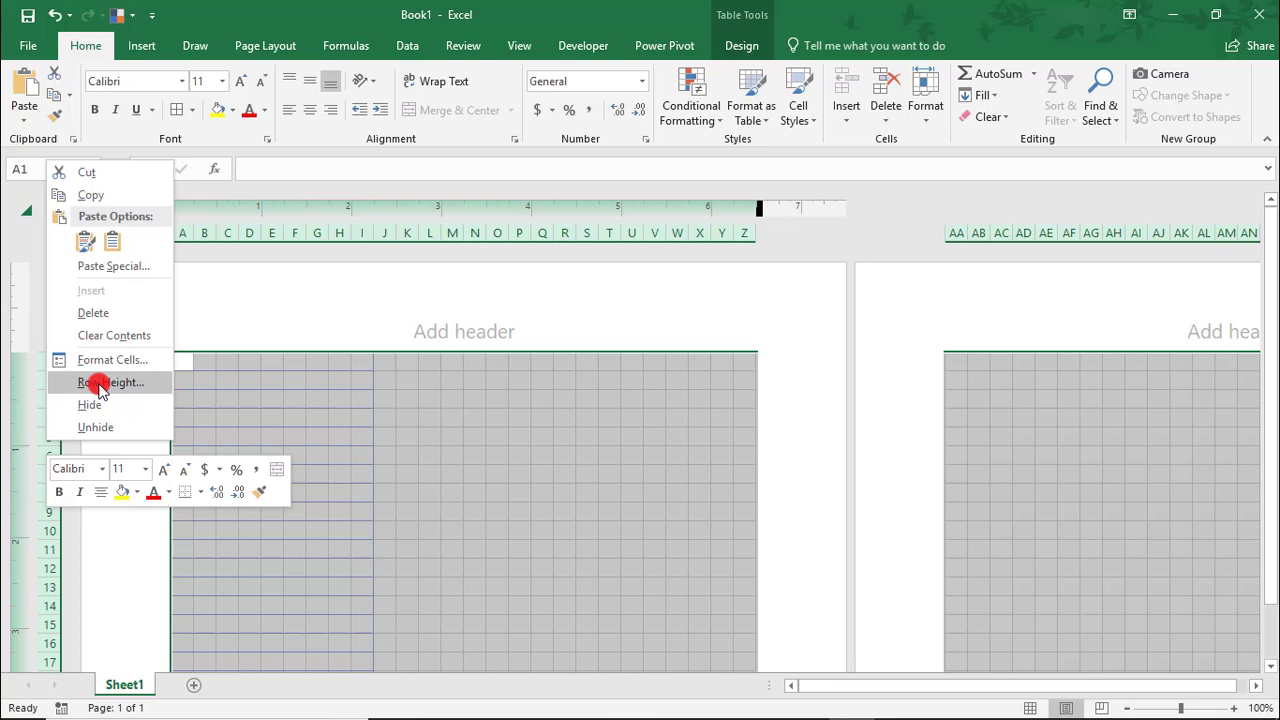
{"action": "left_click", "coordinate": [100, 383]}
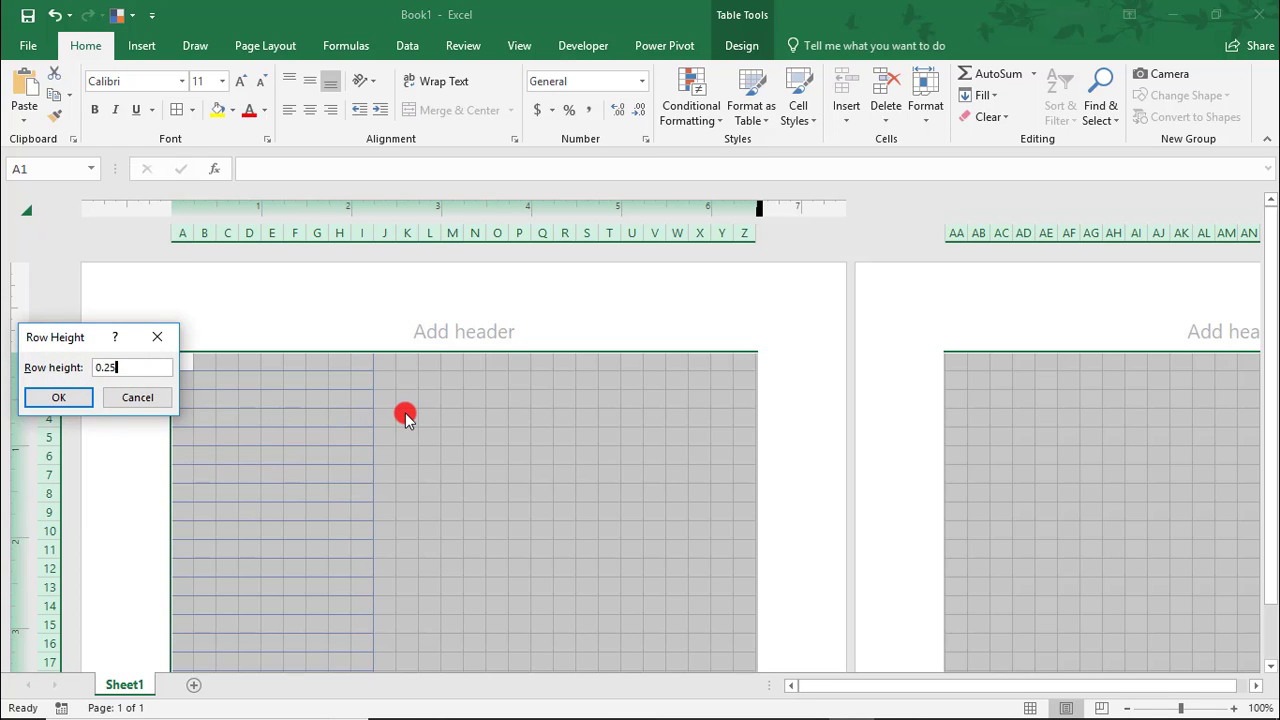
{"action": "left_click", "coordinate": [64, 396]}
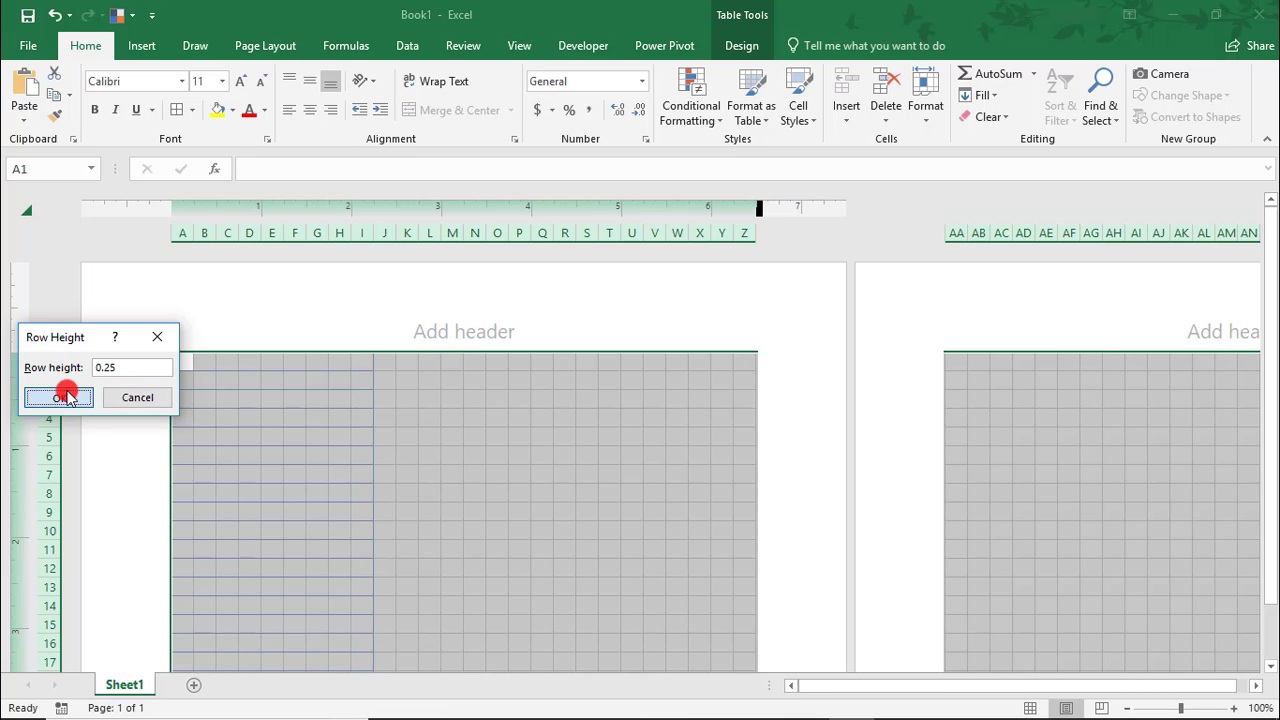
- Drag Table1's resize handle to extend it across to column Z and down to row 37
{"action": "left_click", "coordinate": [623, 474]}
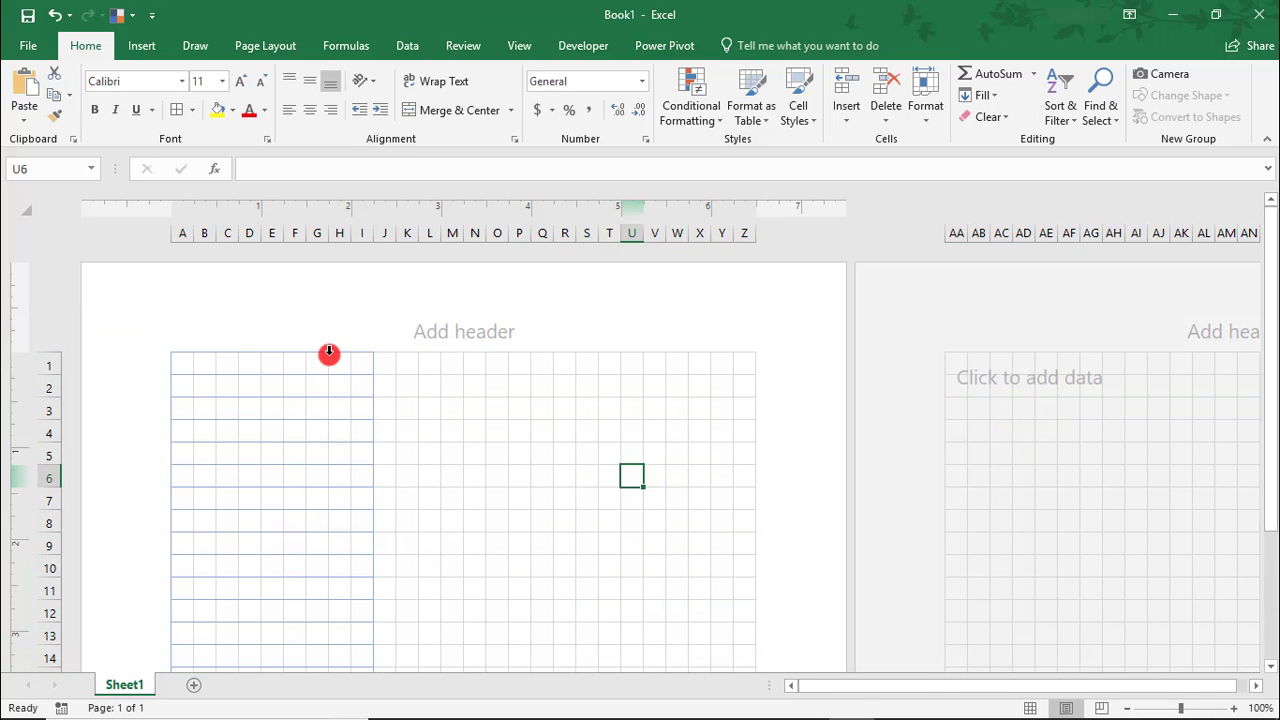
{"action": "scroll", "coordinate": [381, 465], "scroll_direction": "down", "scroll_amount": 2}
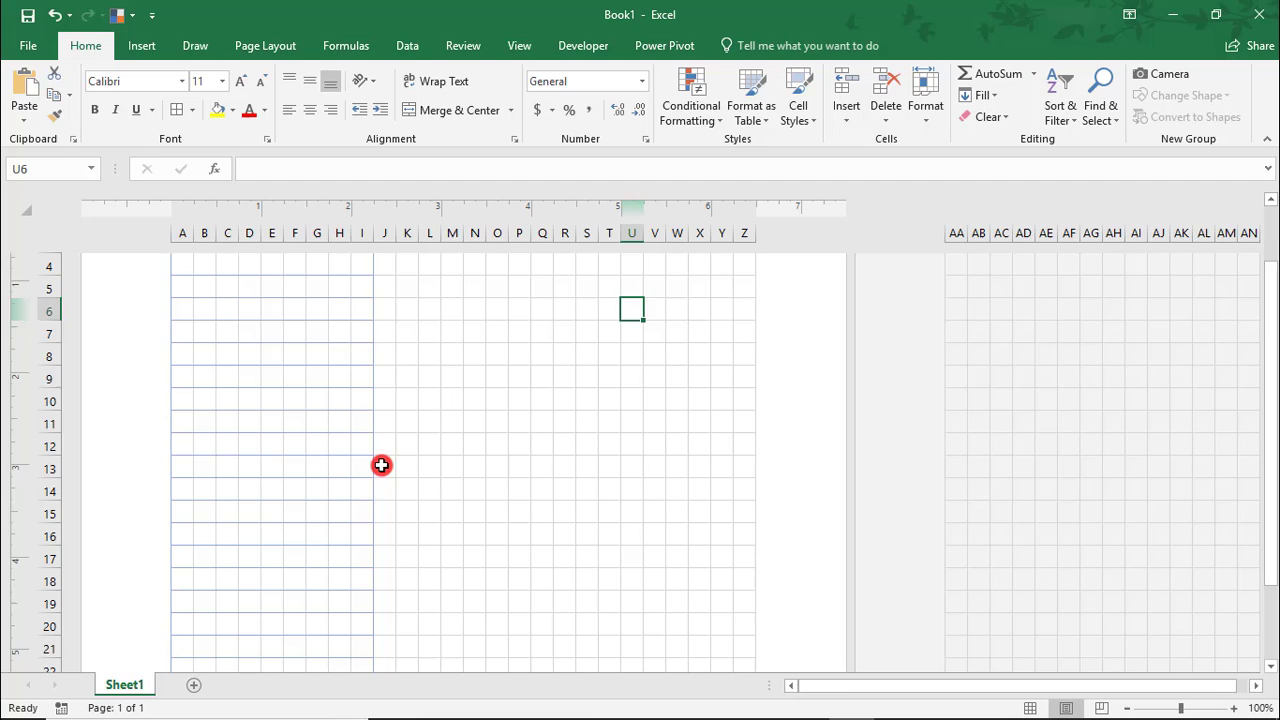
{"action": "scroll", "coordinate": [381, 465], "scroll_direction": "up", "scroll_amount": 2}
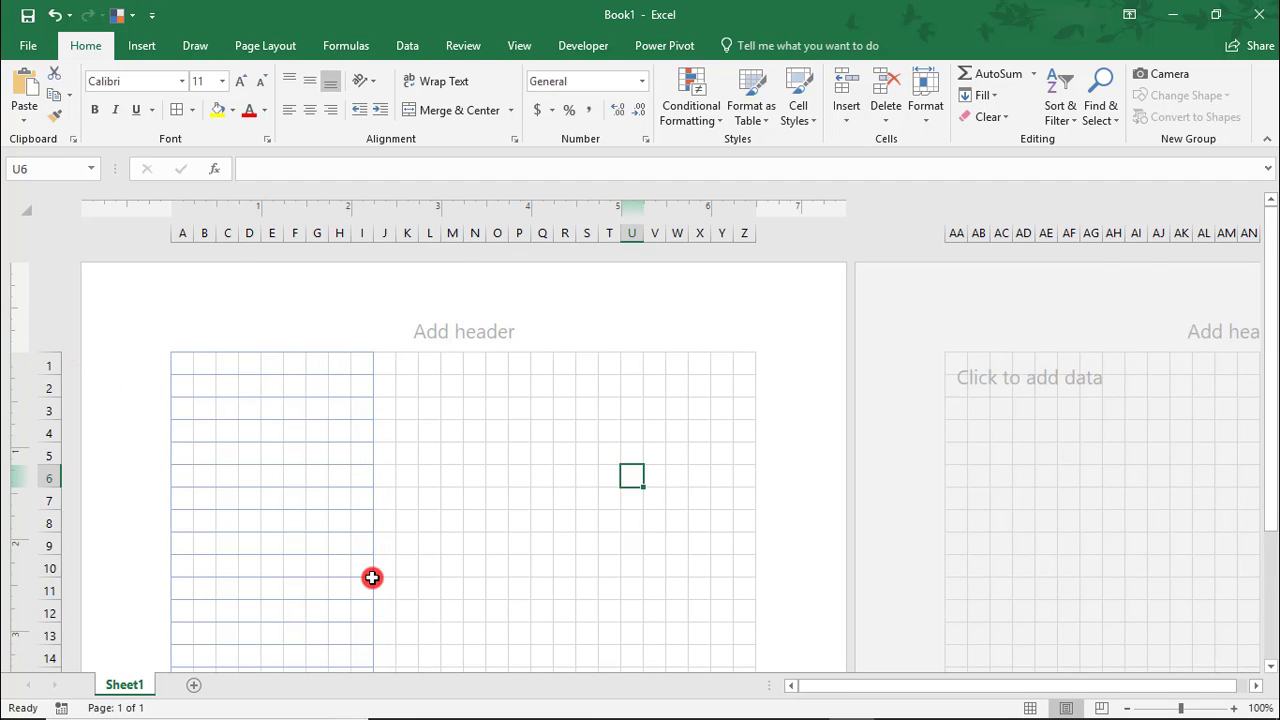
{"action": "scroll", "coordinate": [372, 577], "scroll_direction": "down", "scroll_amount": 4}
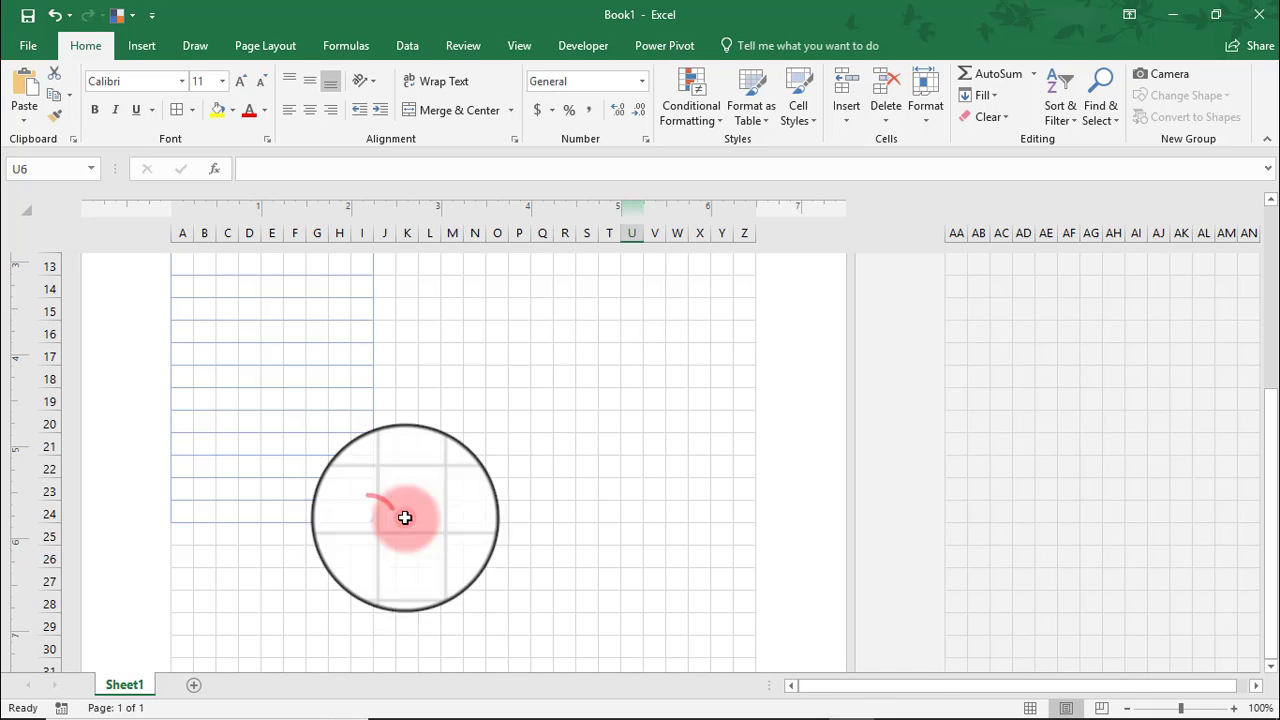
{"action": "left_click_drag", "start_coordinate": [405, 517], "coordinate": [760, 527]}
{"action": "scroll", "coordinate": [760, 530], "scroll_direction": "down", "scroll_amount": 3}
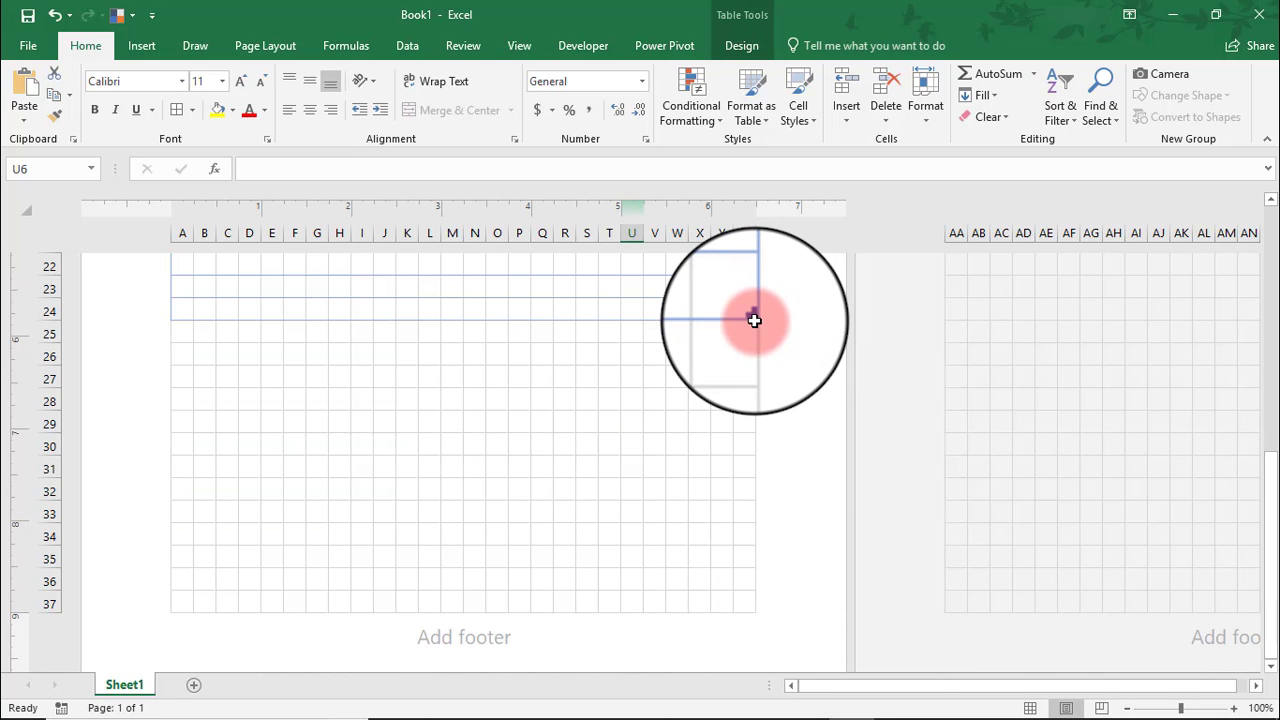
{"action": "left_click_drag", "start_coordinate": [754, 320], "coordinate": [738, 612]}
{"action": "scroll", "coordinate": [666, 554], "scroll_direction": "up", "scroll_amount": 7}
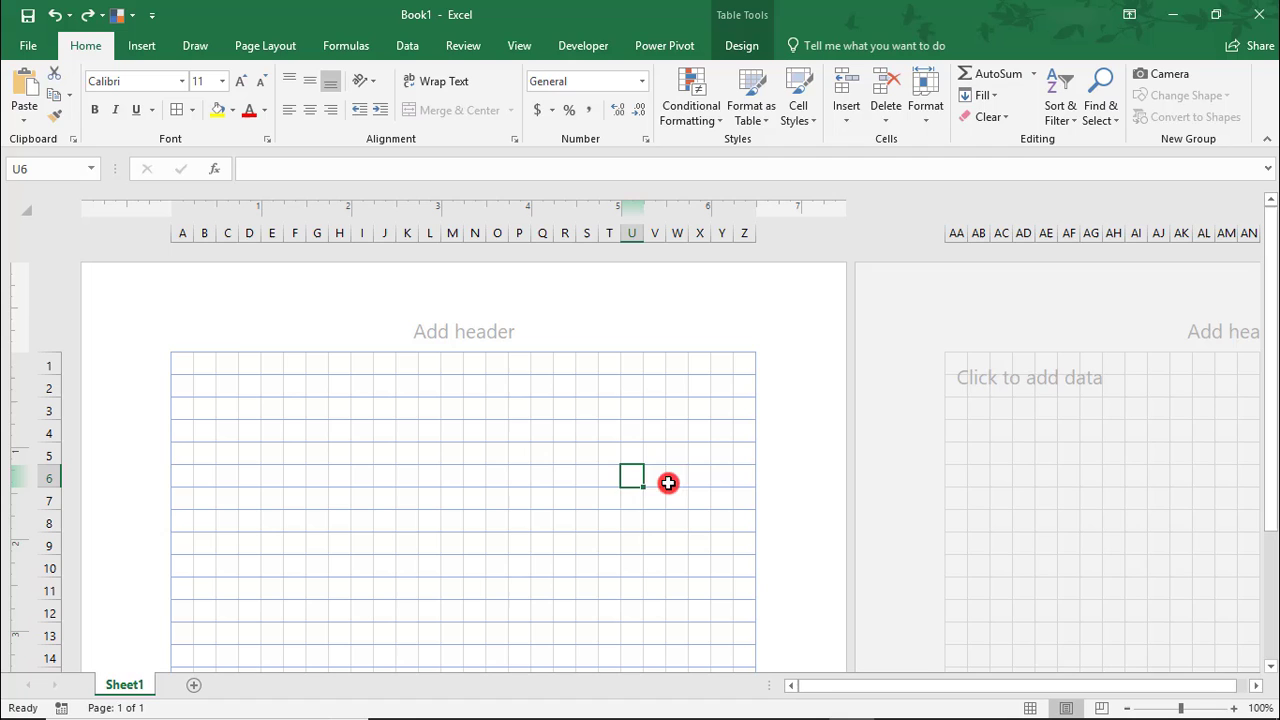
- Apply the White, Table Style Light 20 style to Table1 for blue cell lines
{"action": "left_click", "coordinate": [762, 46]}
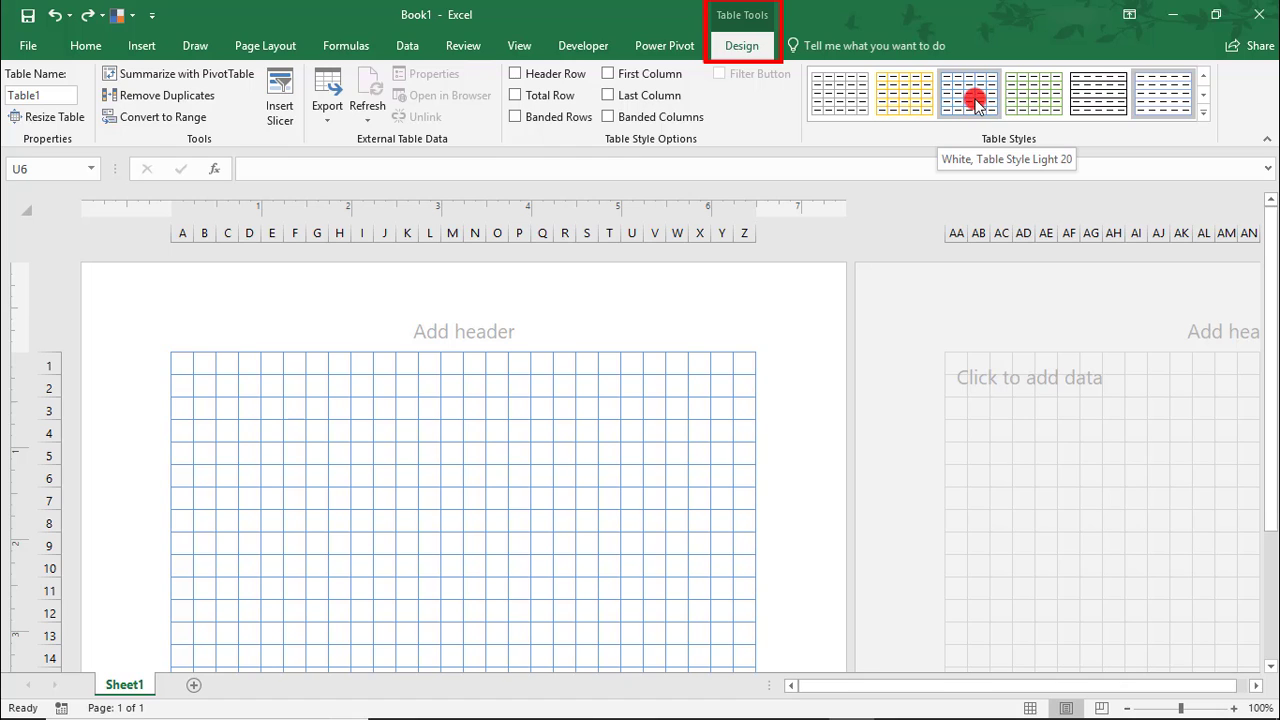
{"action": "left_click", "coordinate": [975, 103]}
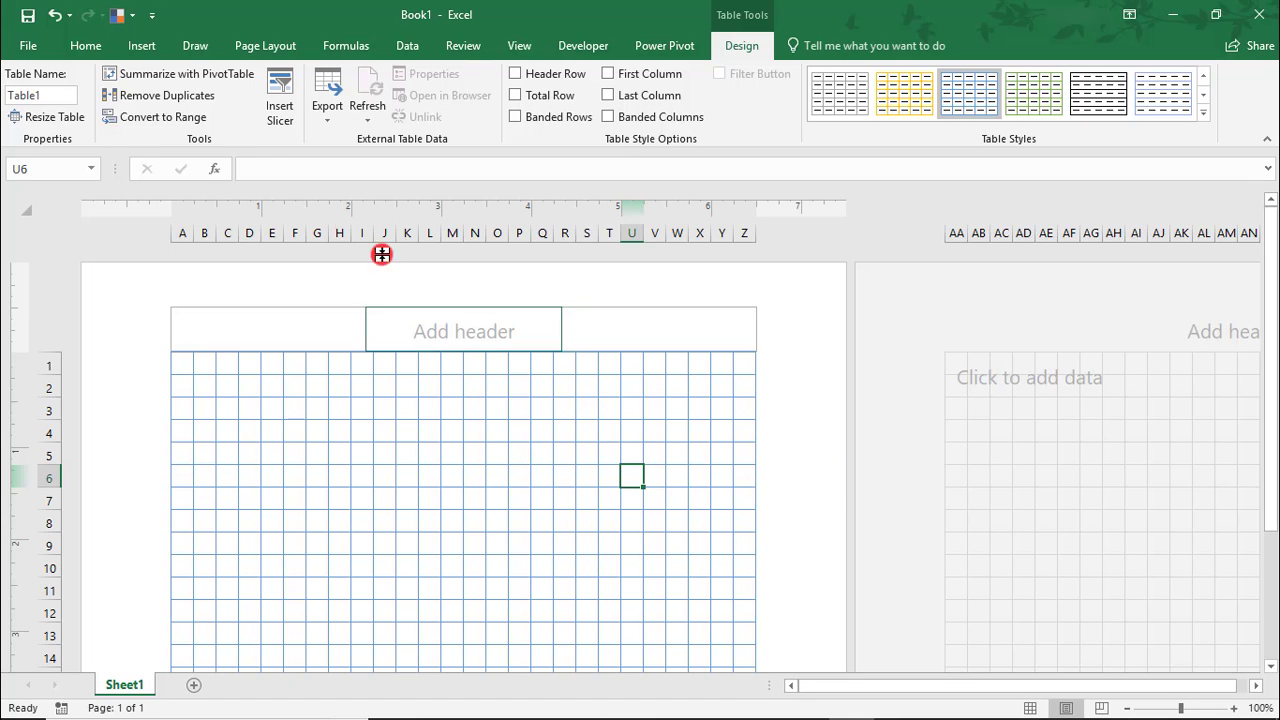
- Open the print preview showing the blue graph paper on a single page (1 of 1)
{"action": "left_click", "coordinate": [145, 44]}
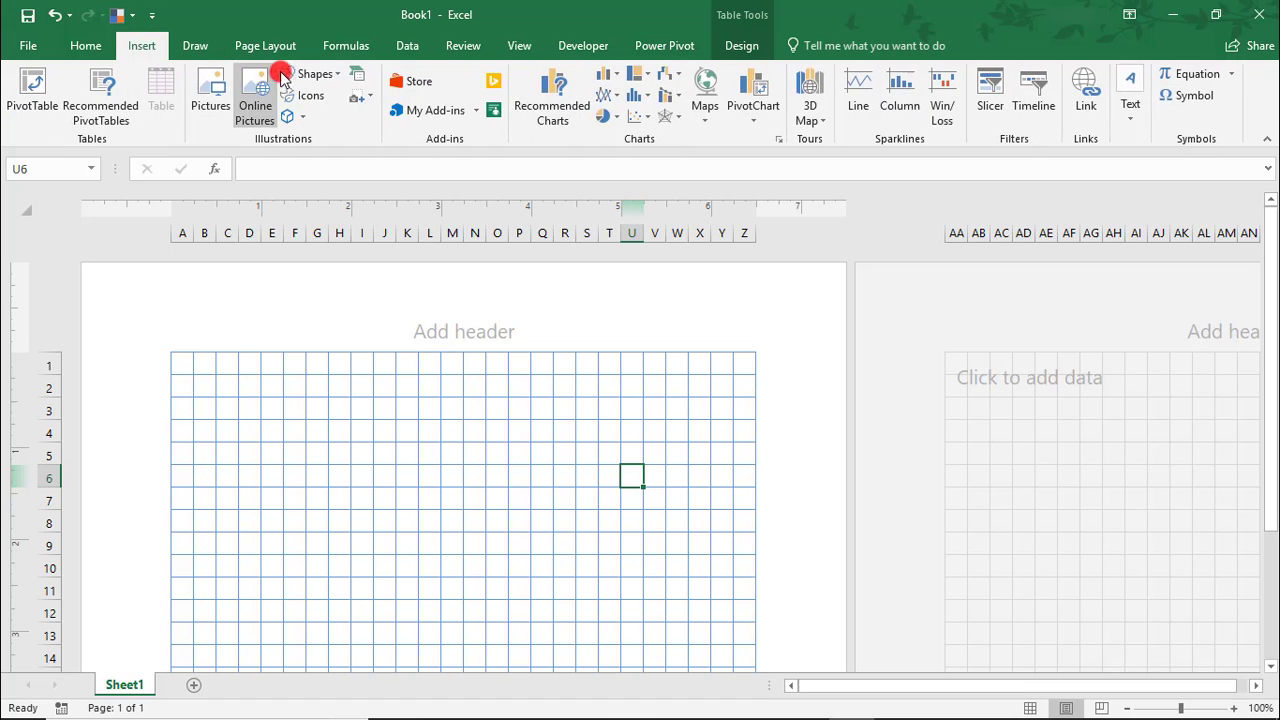
{"action": "left_click", "coordinate": [287, 75]}
{"action": "left_click", "coordinate": [285, 75]}
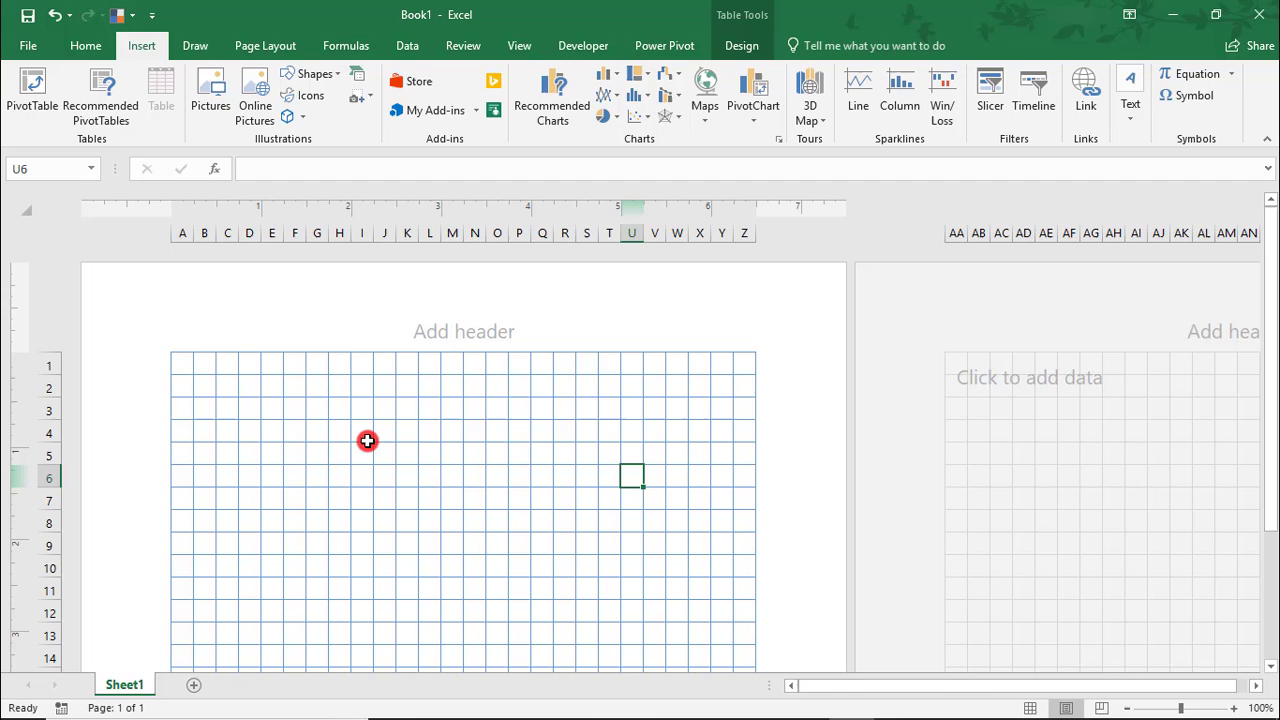
{"action": "key", "text": "ctrl+p"}
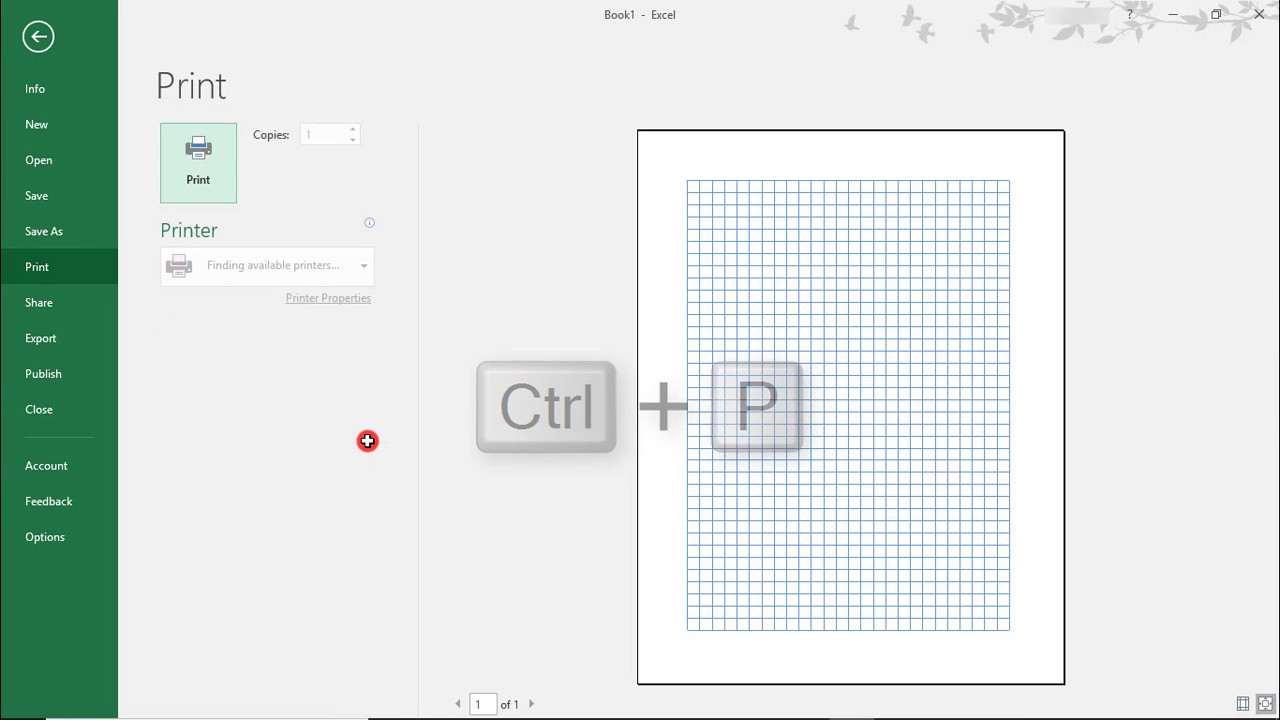